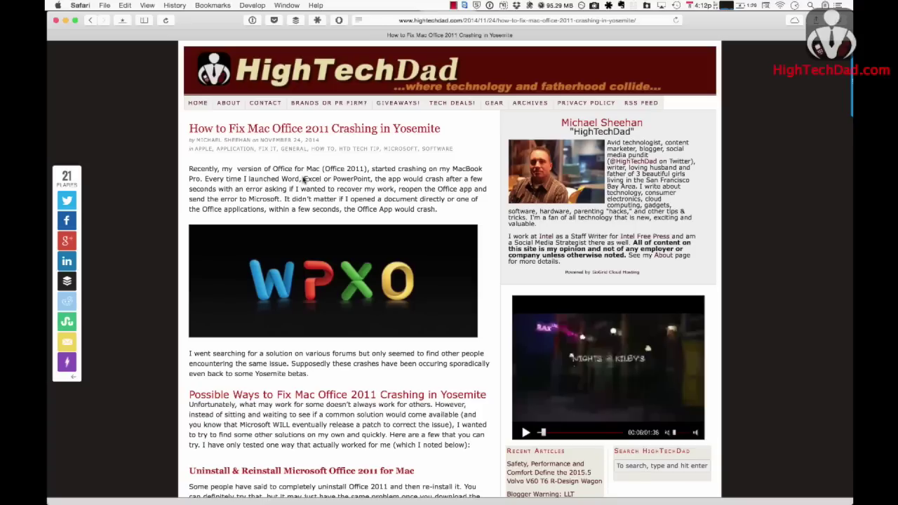
- Launch Word, Excel and PowerPoint in turn, dismissing each crash report without sending it
mouse_move(47, 330)
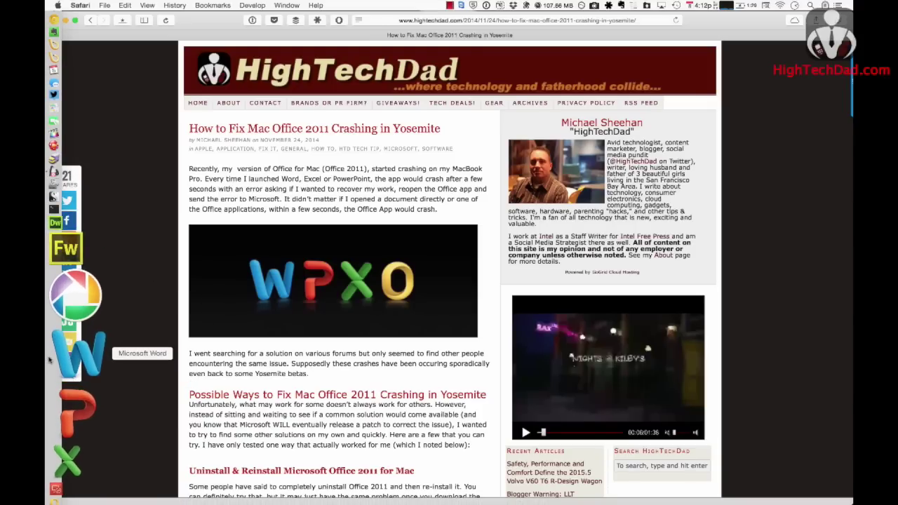
click(49, 360)
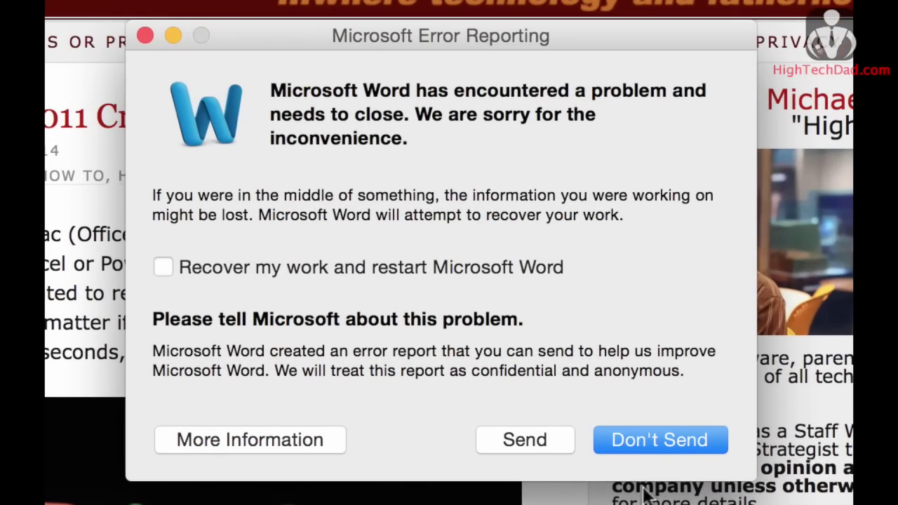
click(690, 440)
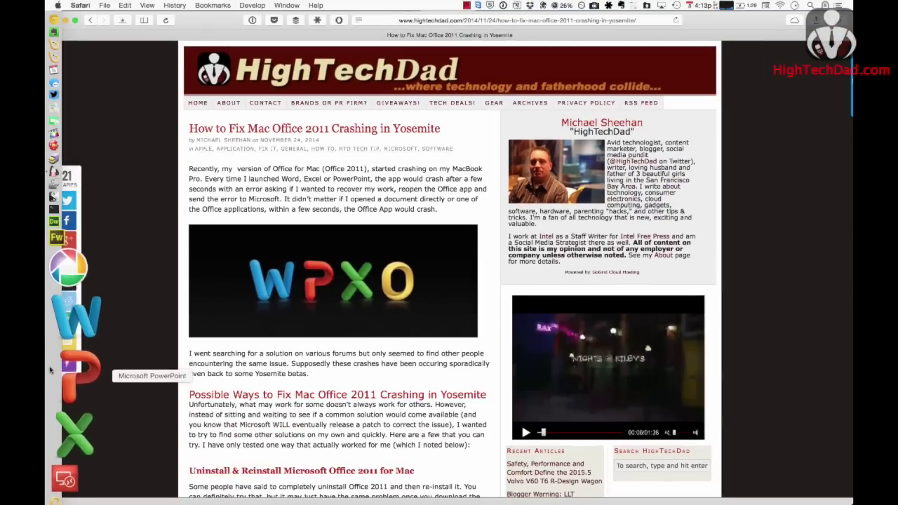
click(56, 433)
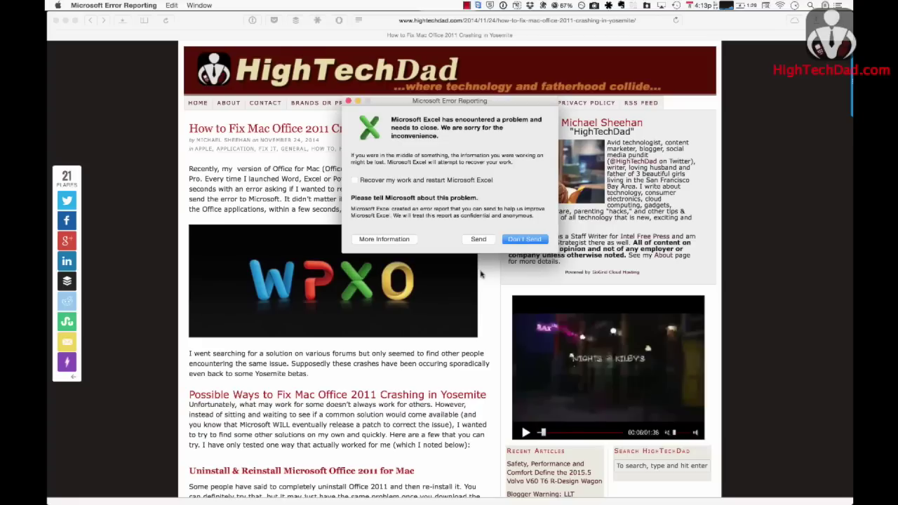
click(525, 240)
mouse_move(48, 328)
click(47, 369)
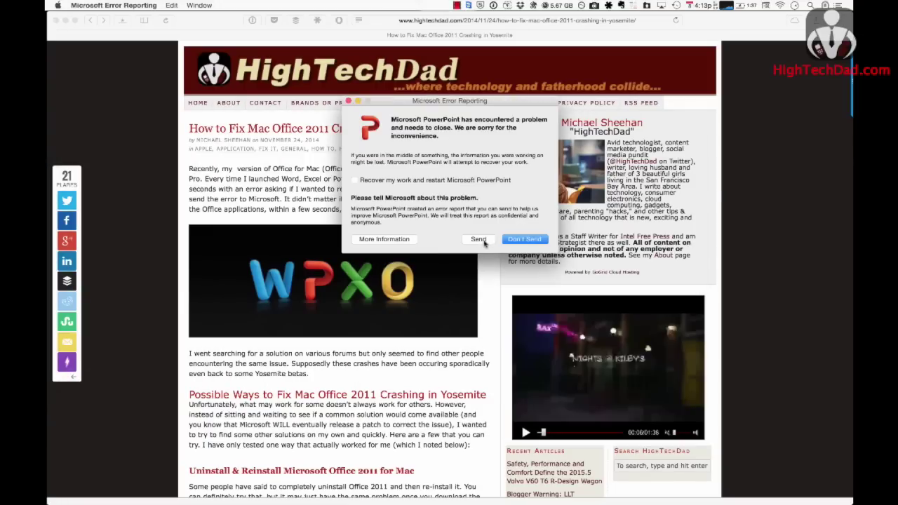
click(524, 239)
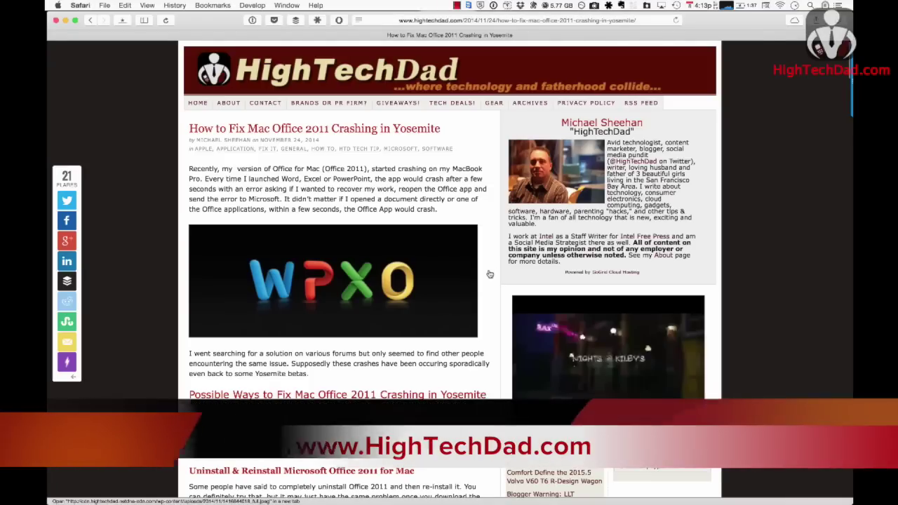
- Scroll the article down to the Do a Light Cache Cleaning section
scroll(490, 273, down, 5)
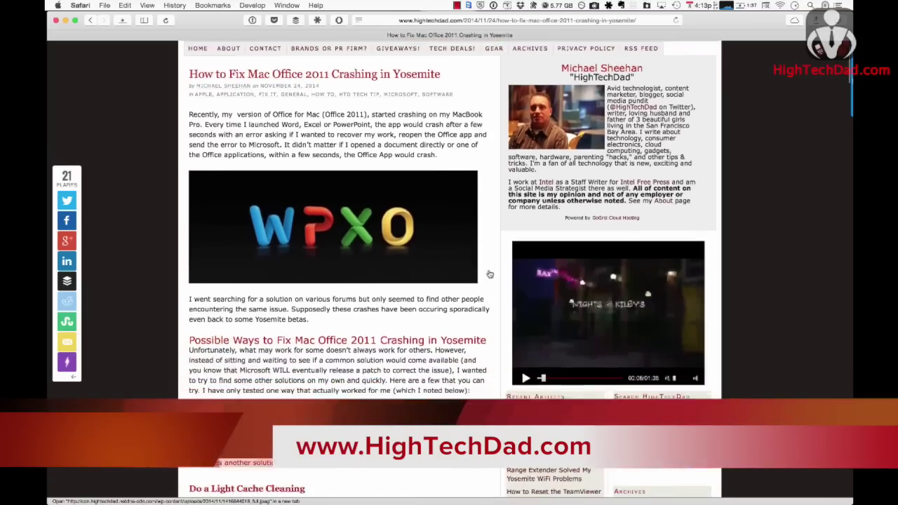
scroll(489, 274, down, 3)
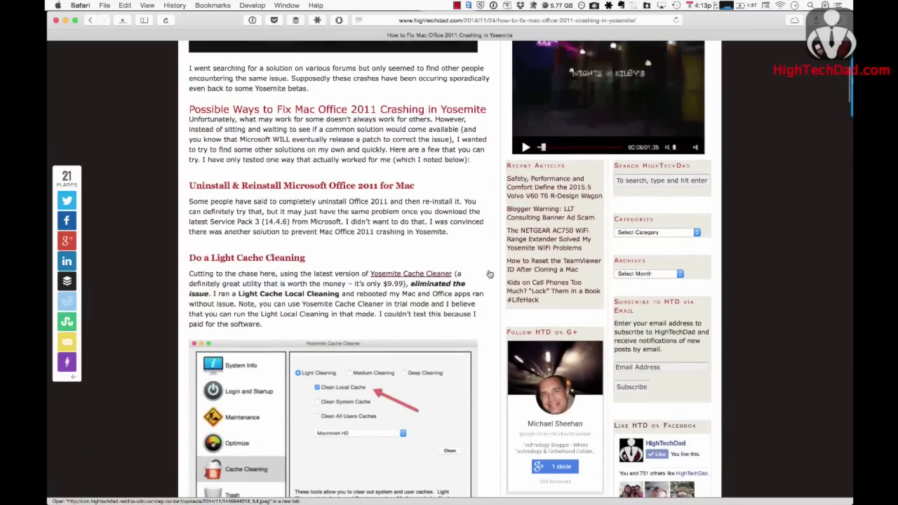
scroll(444, 267, down, 10)
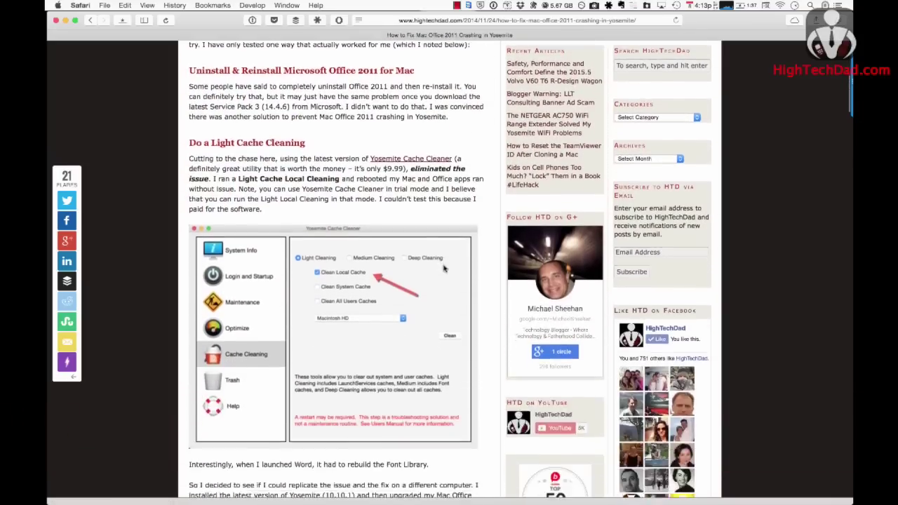
scroll(444, 268, down, 2)
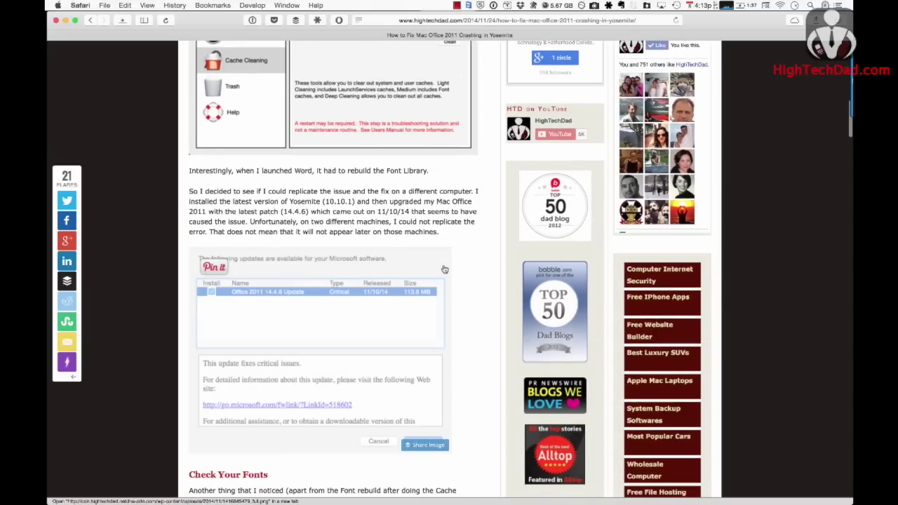
scroll(482, 270, down, 5)
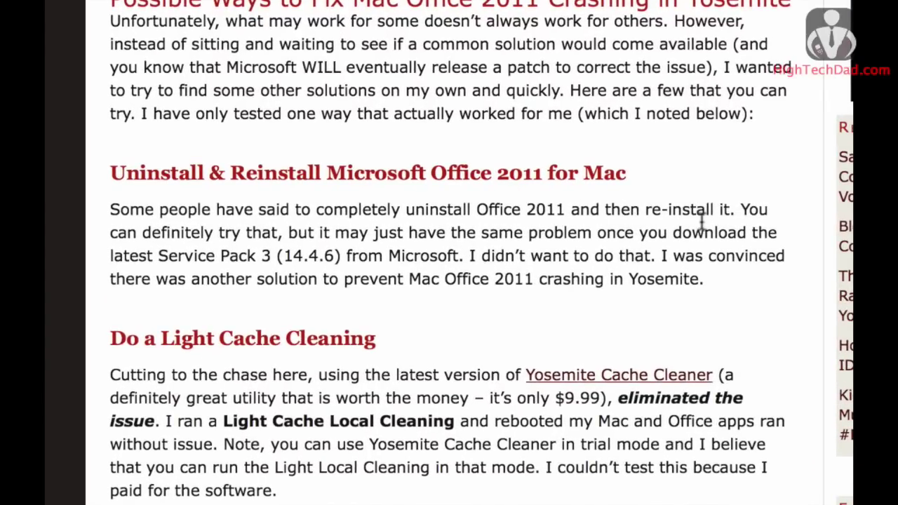
scroll(701, 220, down, 3)
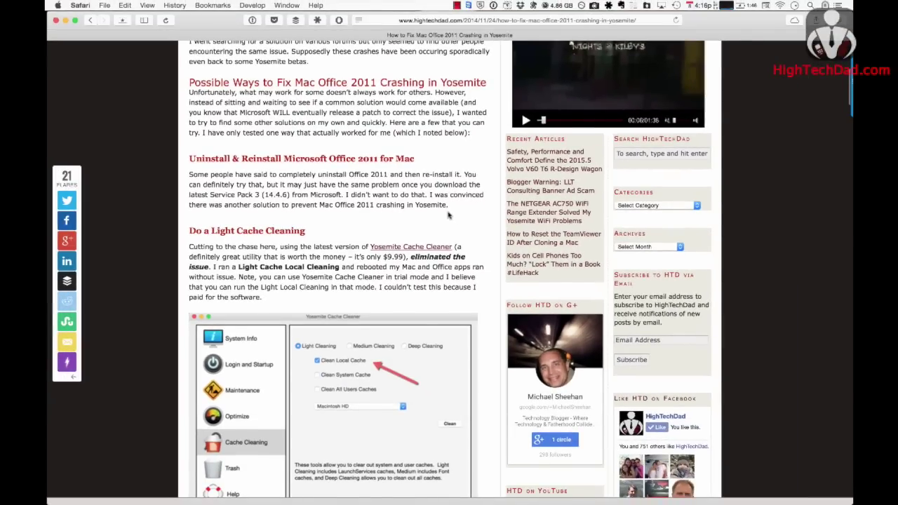
scroll(449, 215, down, 1)
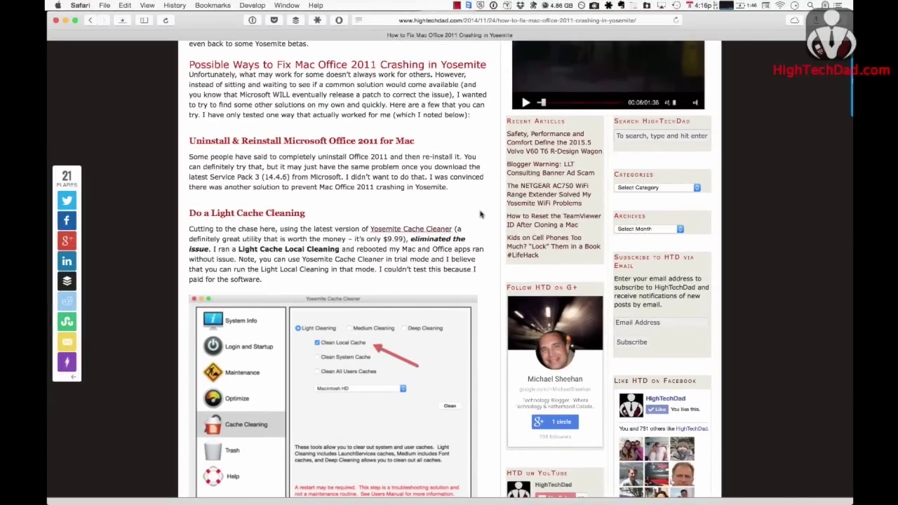
scroll(481, 214, down, 10)
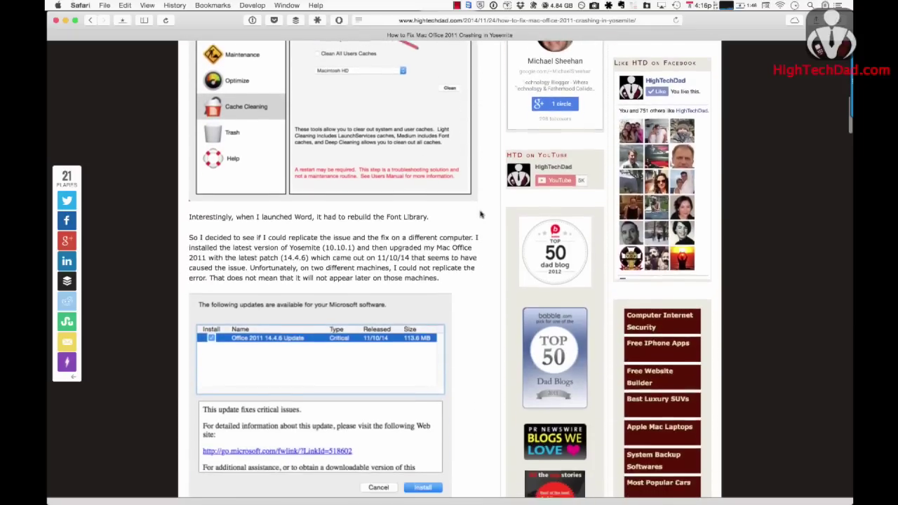
scroll(481, 215, up, 5)
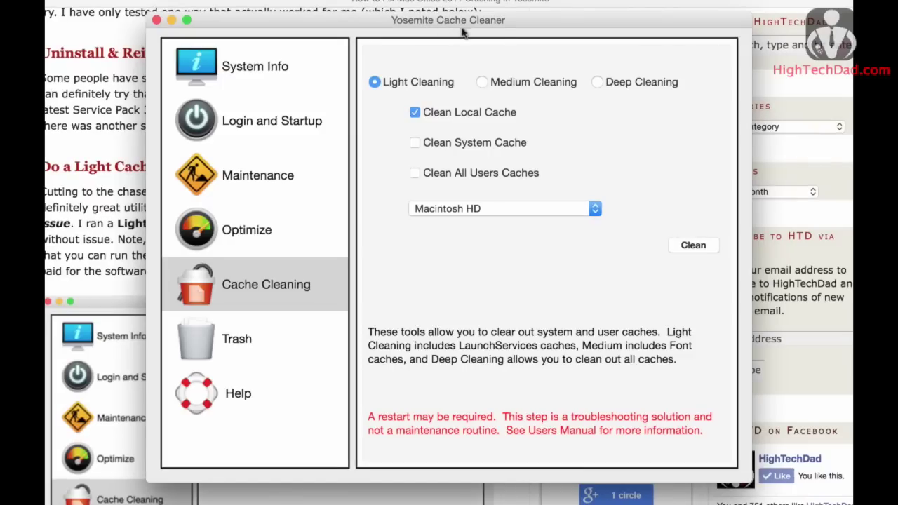
- View the Maintenance tasks, then return to the Cache Cleaning options
click(270, 181)
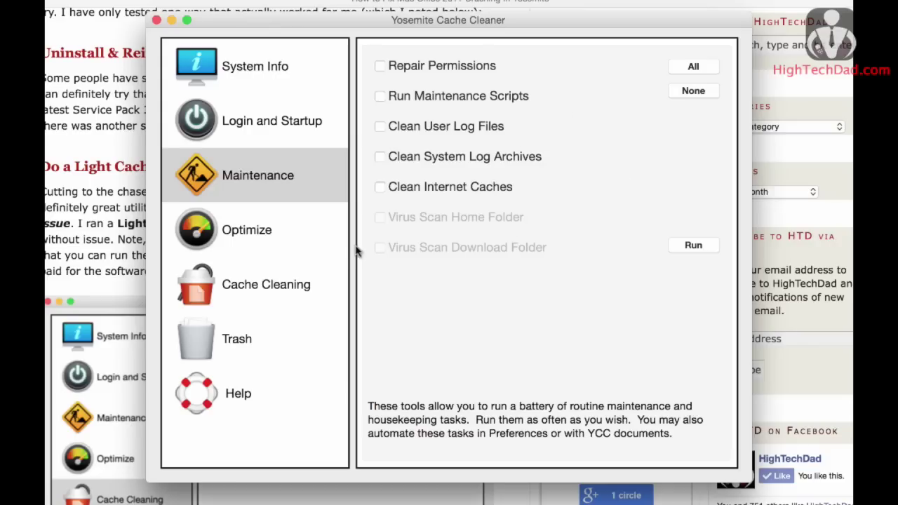
click(271, 290)
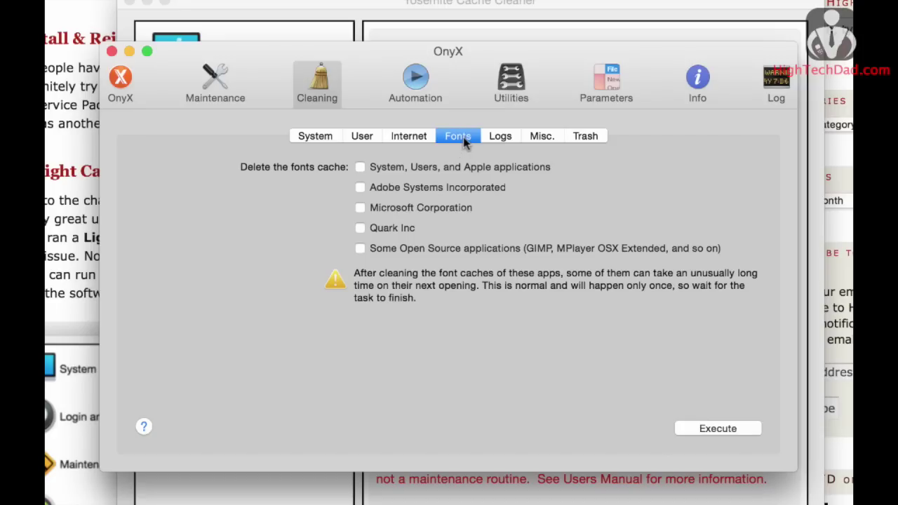
- Execute cleaning of the Microsoft Corporation fonts cache, agreeing to quit open applications
click(359, 208)
click(710, 429)
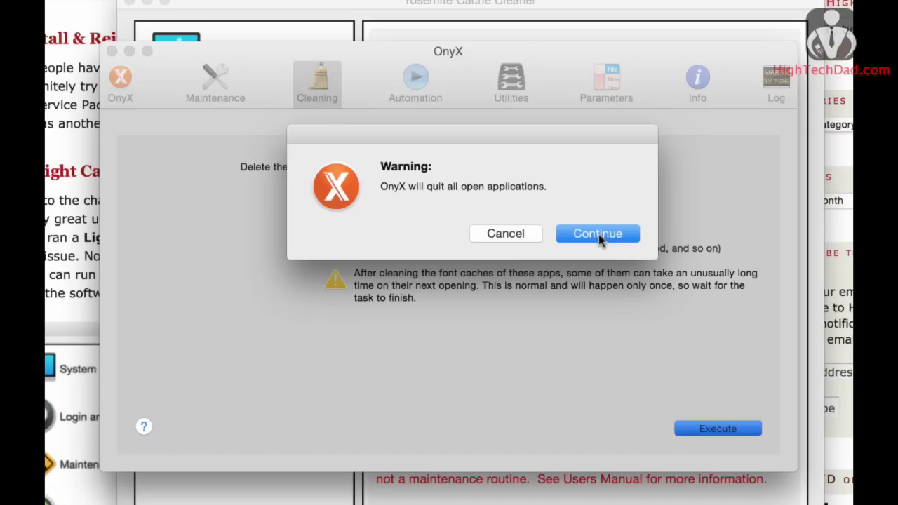
click(599, 235)
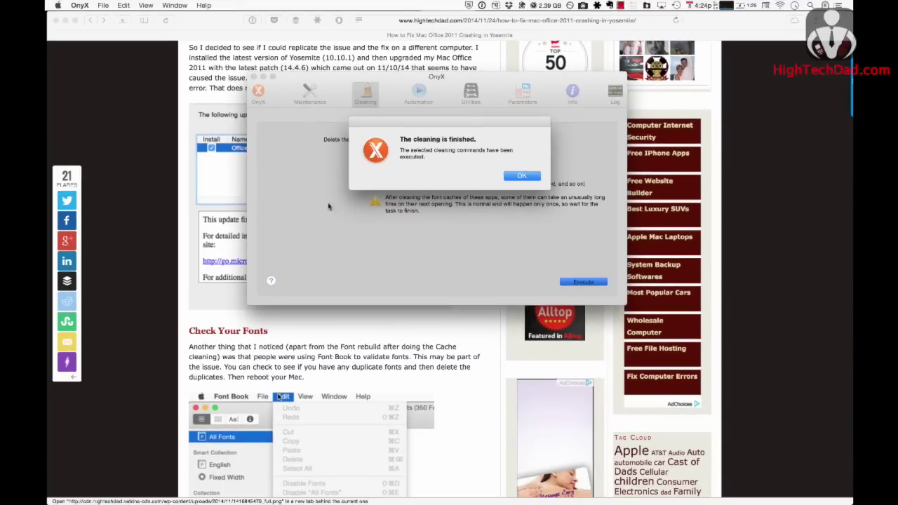
- Relaunch Word from the Dock after the font cache cleaning
mouse_move(46, 338)
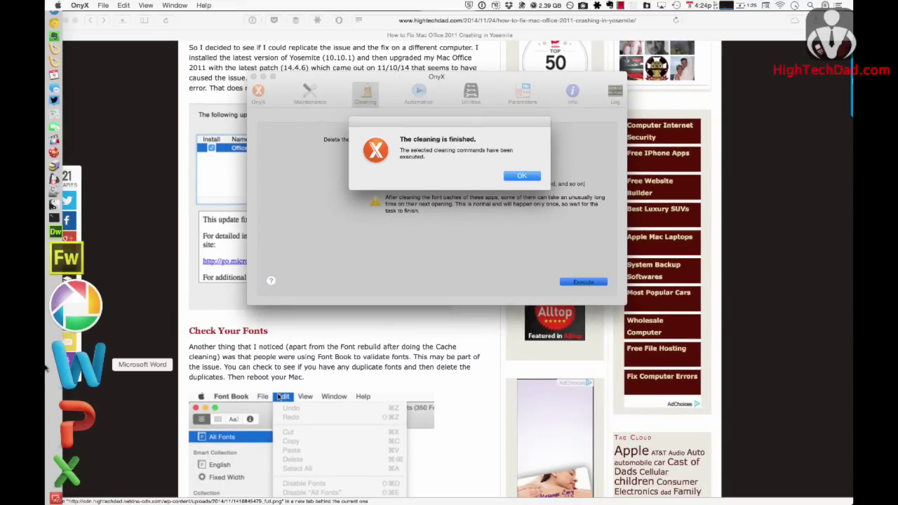
click(49, 366)
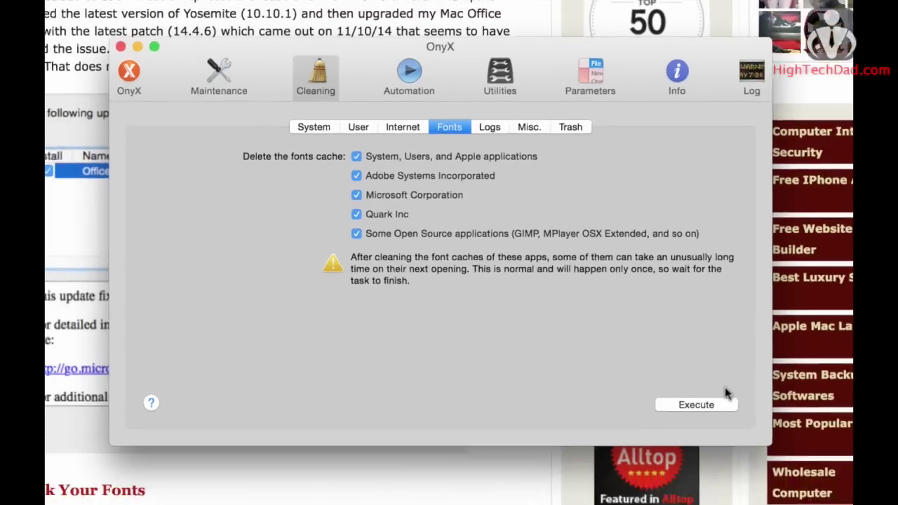
- Execute cleaning of all five ticked font caches and close the success message without restarting
click(728, 439)
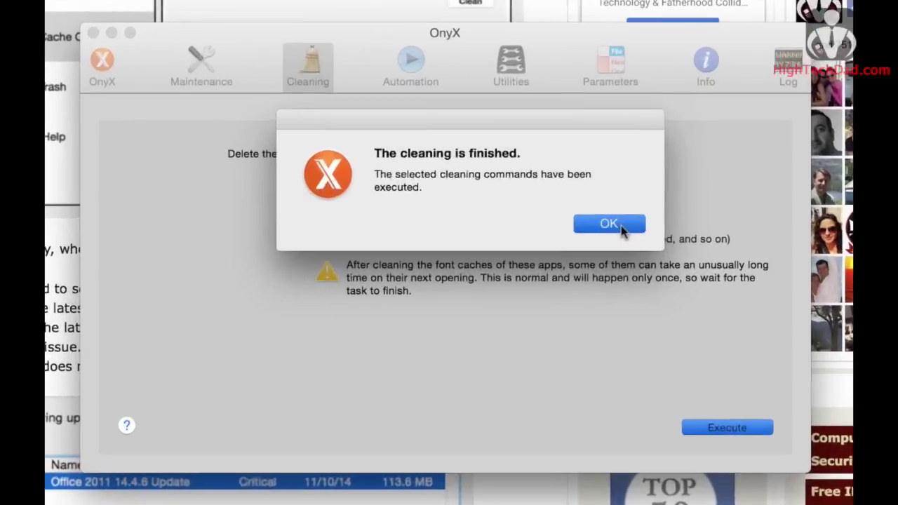
click(621, 228)
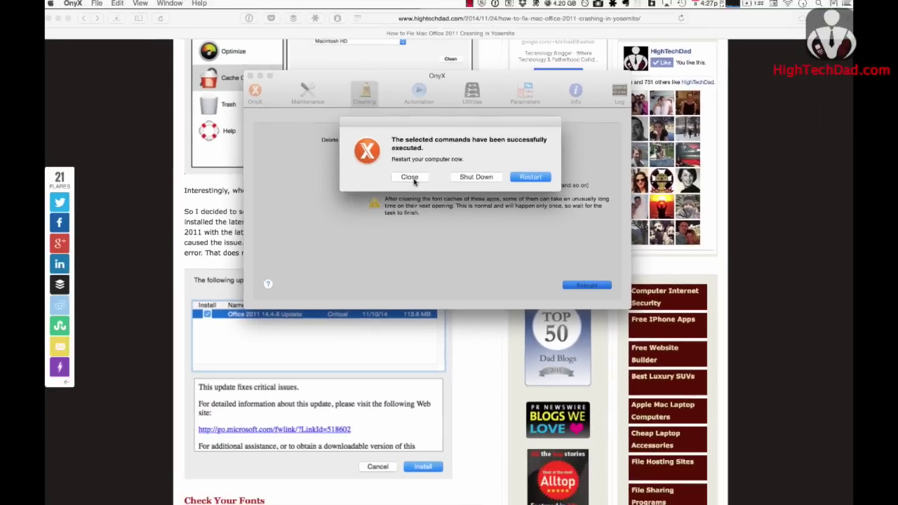
click(397, 212)
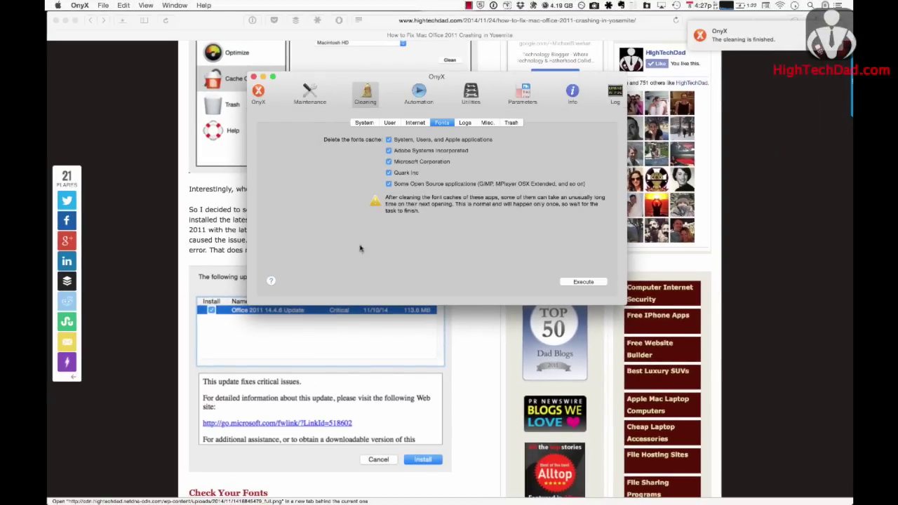
- Launch Word, send its crash report to Microsoft, and launch Word again
mouse_move(47, 364)
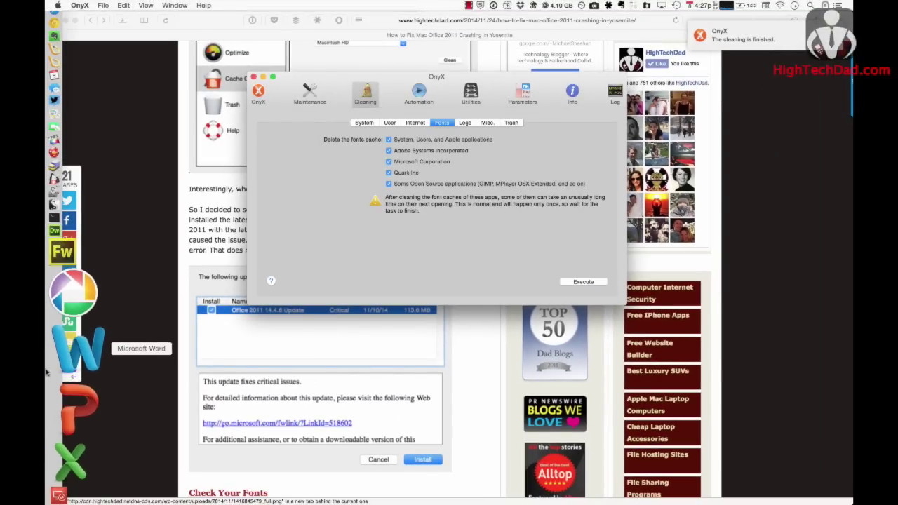
click(53, 353)
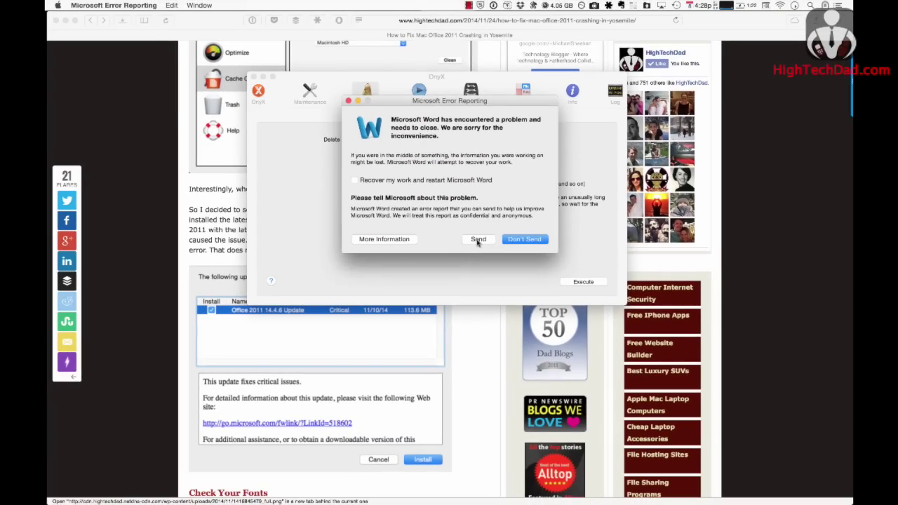
click(478, 239)
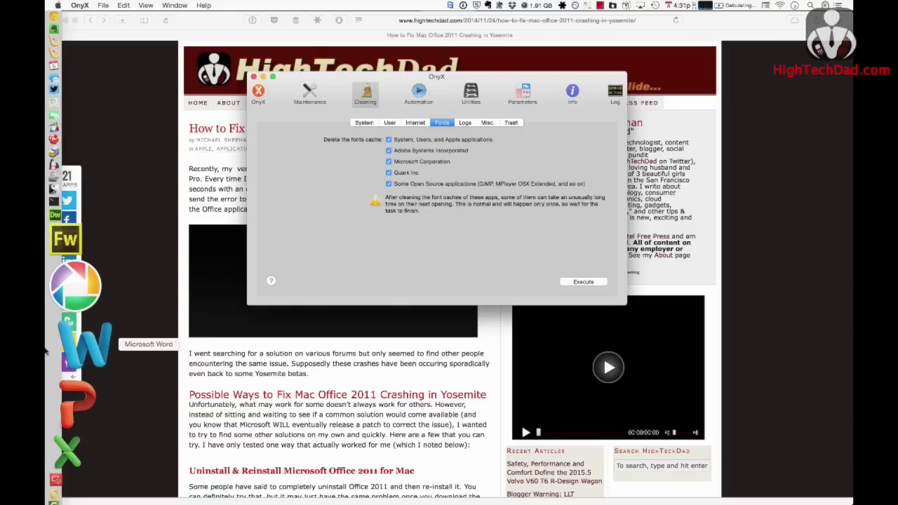
click(45, 354)
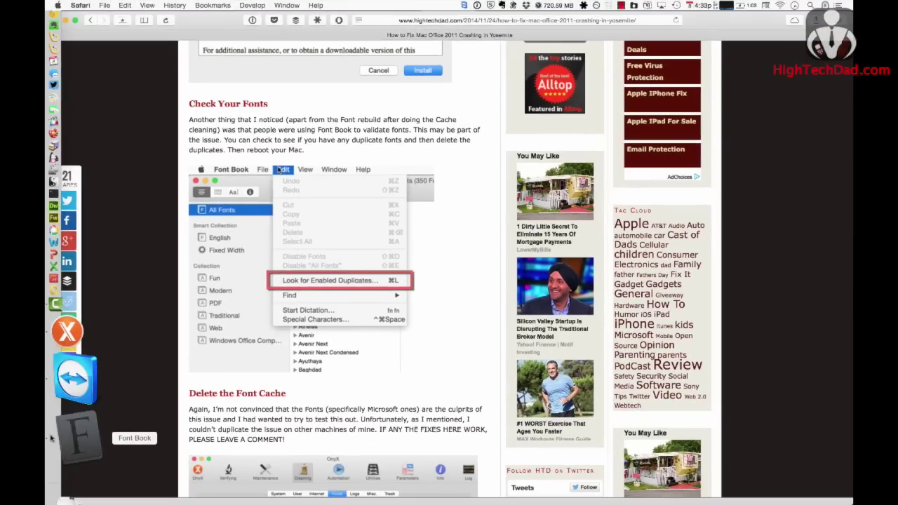
- Automatically resolve Font Book's enabled duplicate font, trashing the extra file, then quit Font Book
click(76, 431)
click(142, 5)
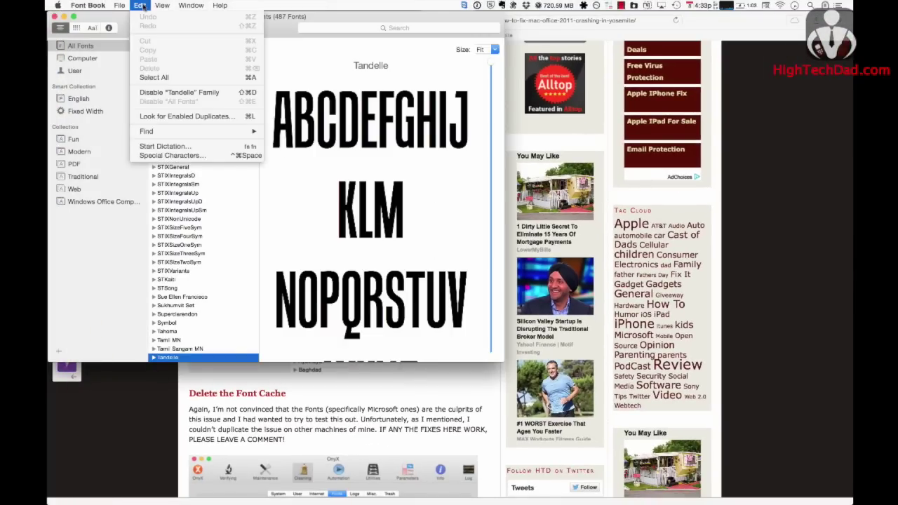
click(166, 117)
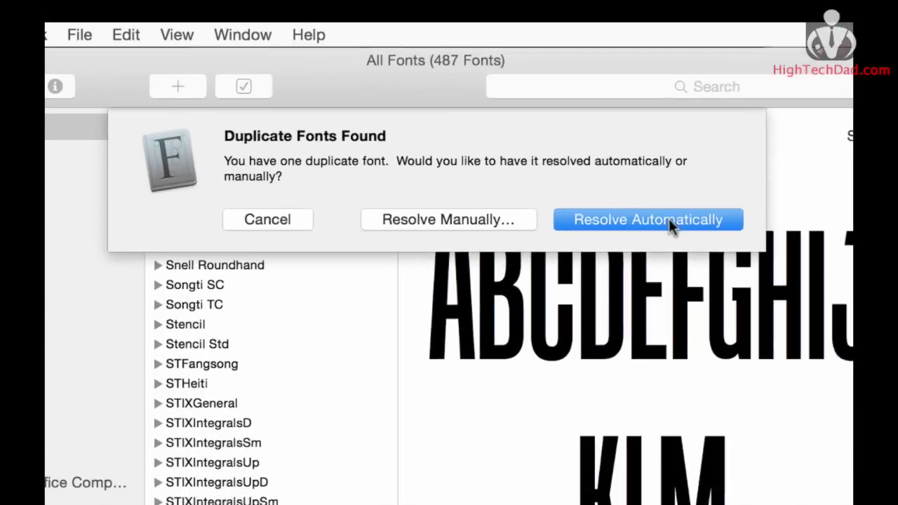
click(674, 224)
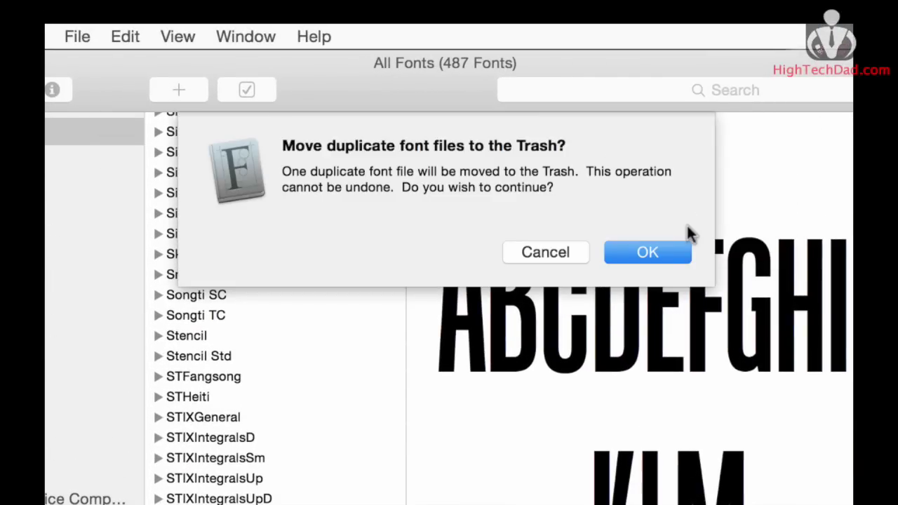
click(667, 252)
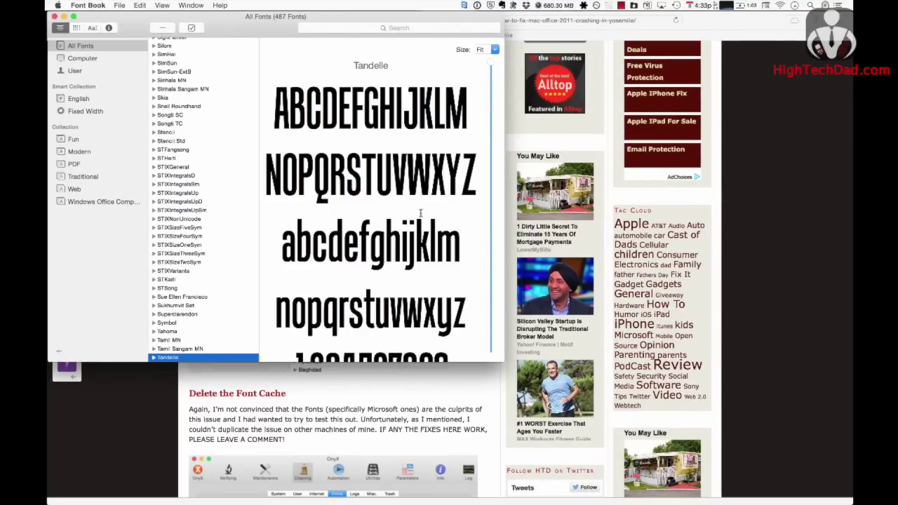
key(super+q)
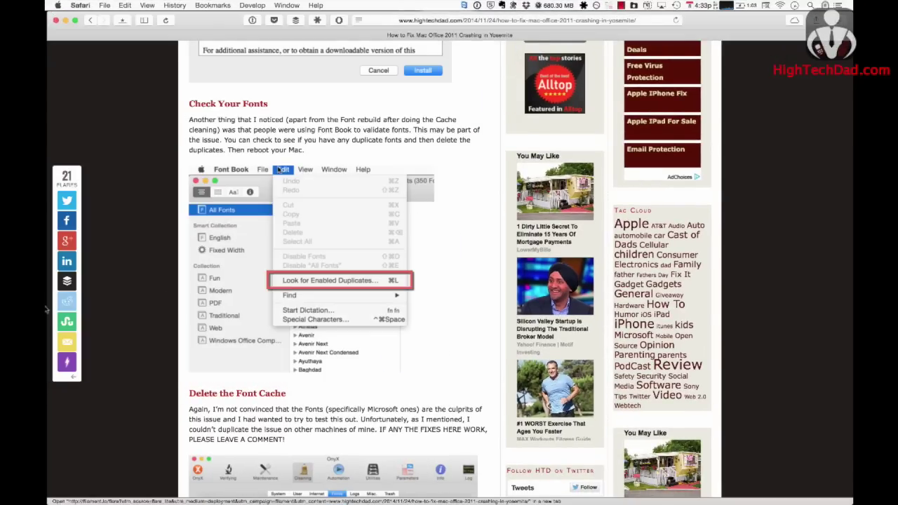
mouse_move(65, 309)
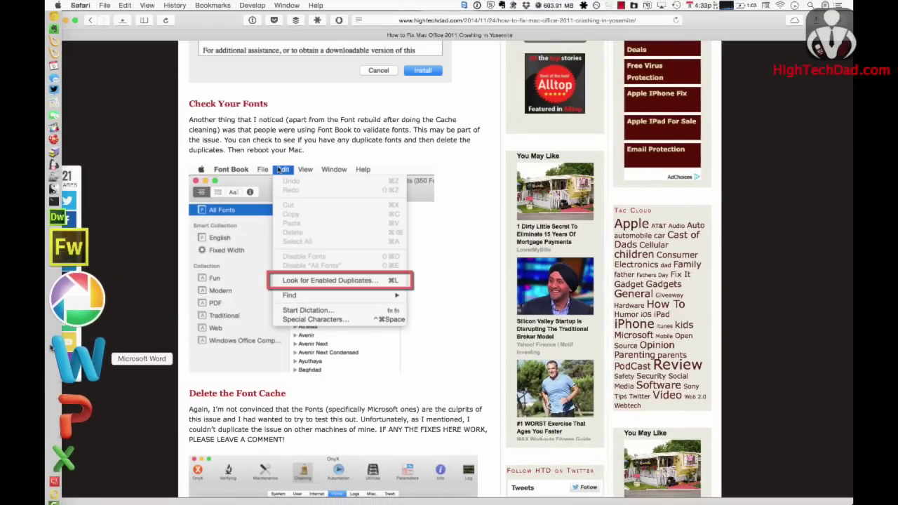
- Launch Word once more, then switch to Yosemite Cache Cleaner with Cmd+Tab
click(53, 350)
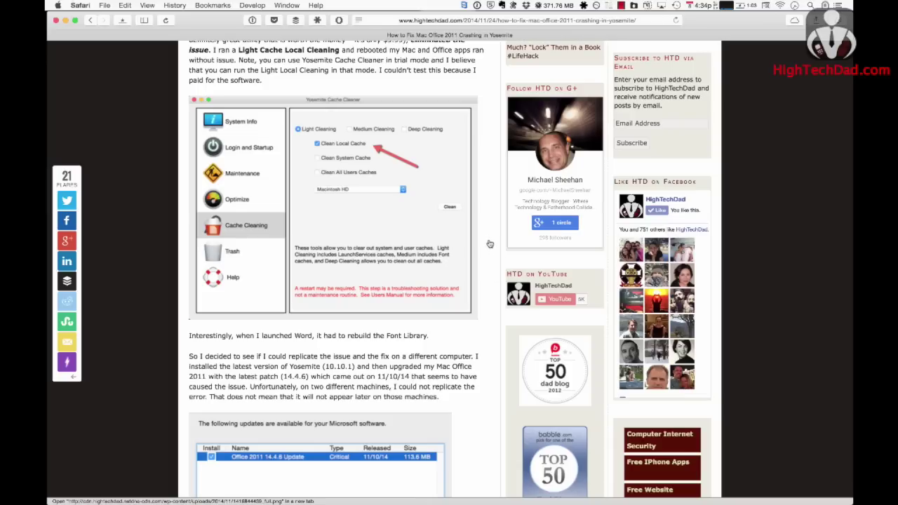
mouse_move(483, 174)
key(super+Tab)
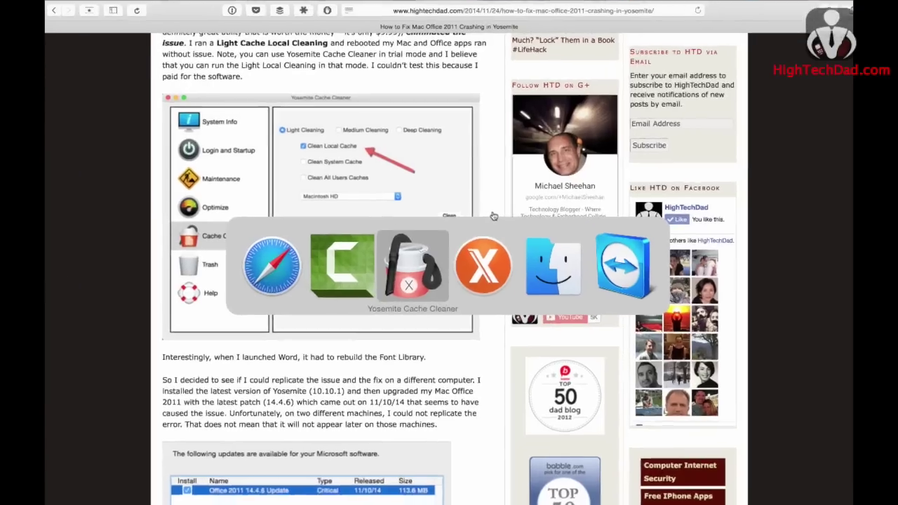
key(super+Tab)
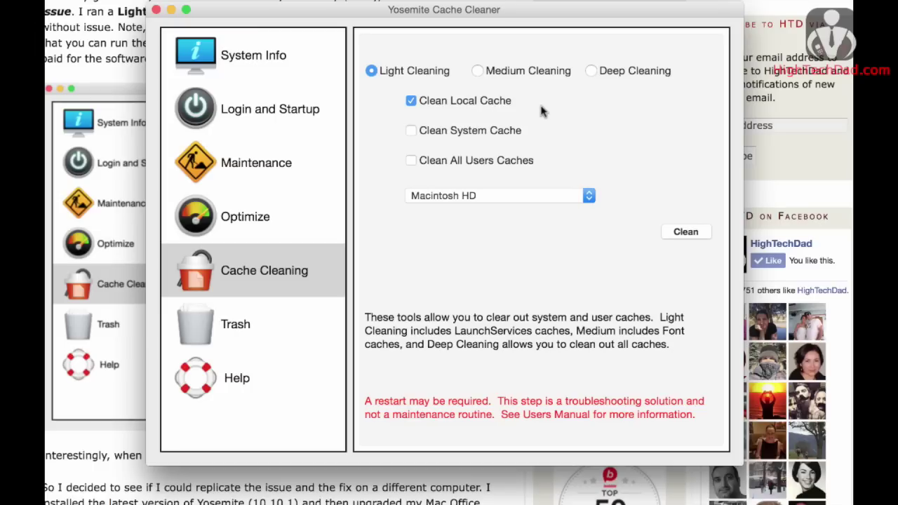
- Start the Light Cleaning of the local cache, authorising it with the administrator password
click(685, 232)
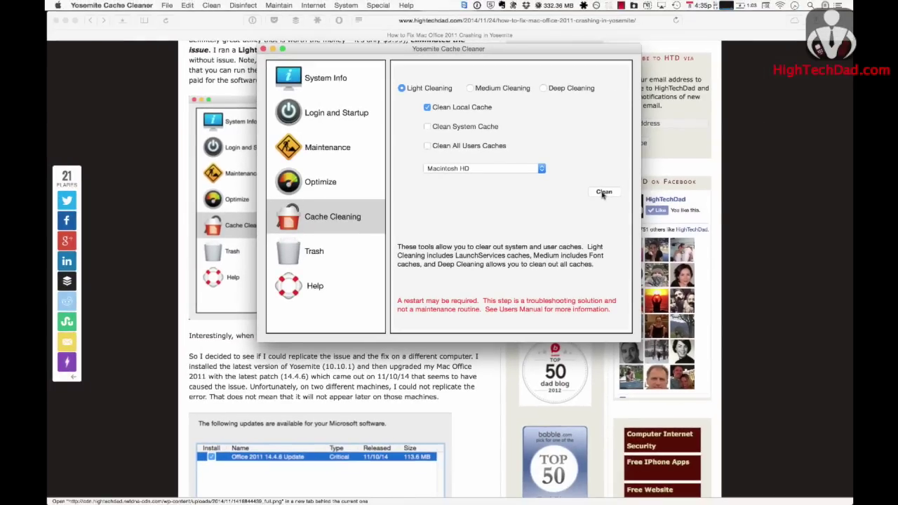
click(602, 193)
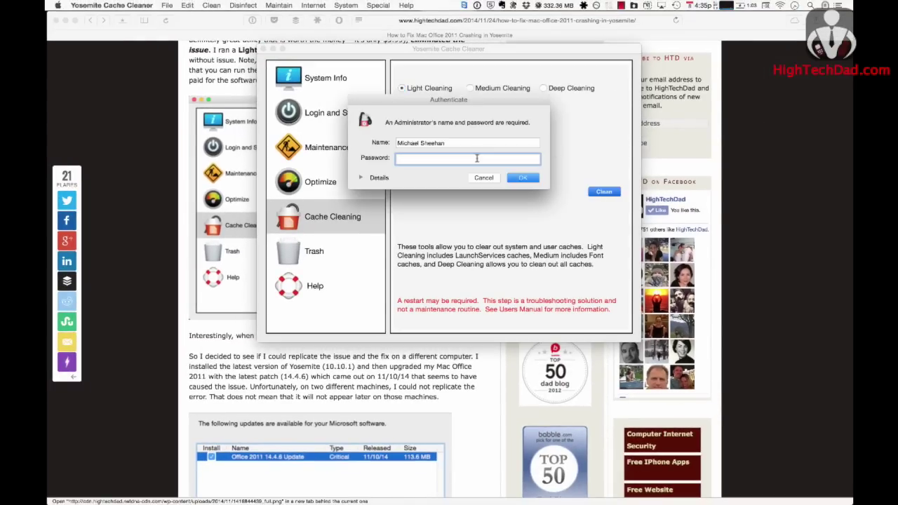
text(••••••••••)
key(Return)
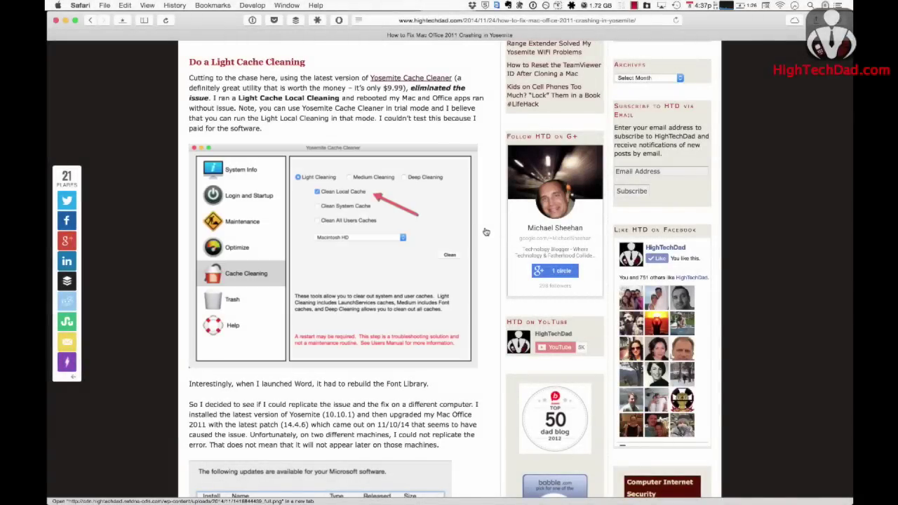
- Launch Word, type 'Testing' into the new document, then launch Excel
mouse_move(55, 348)
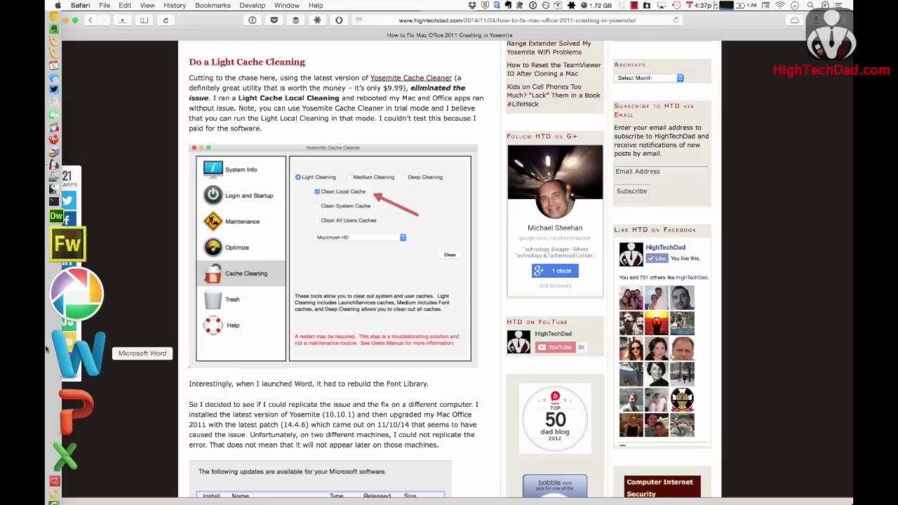
click(57, 349)
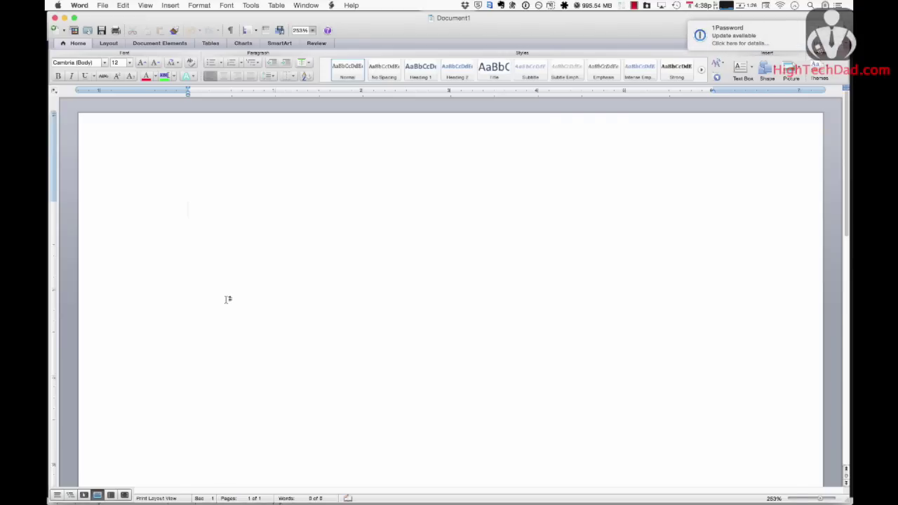
text(Testing)
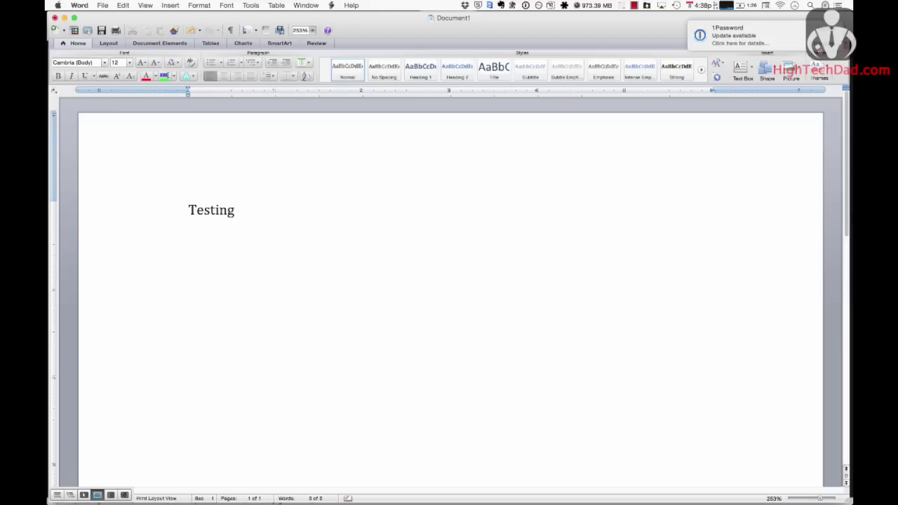
mouse_move(45, 347)
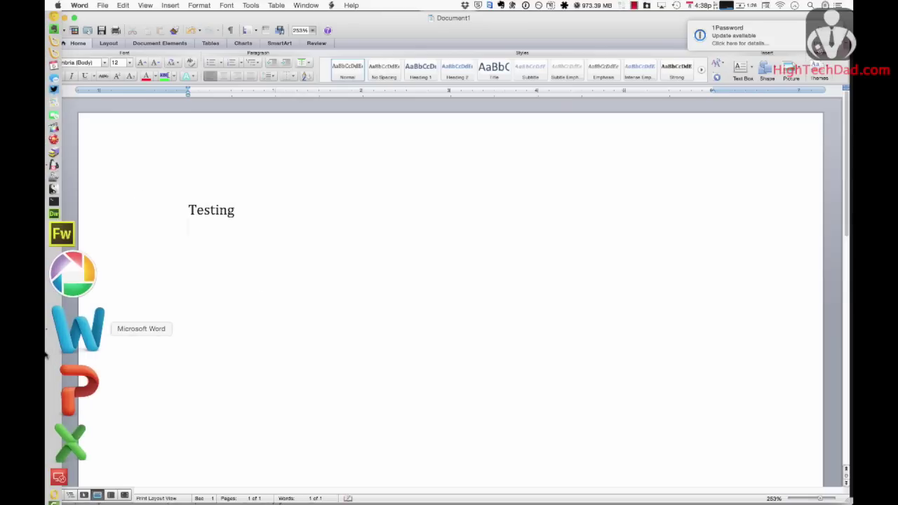
click(48, 372)
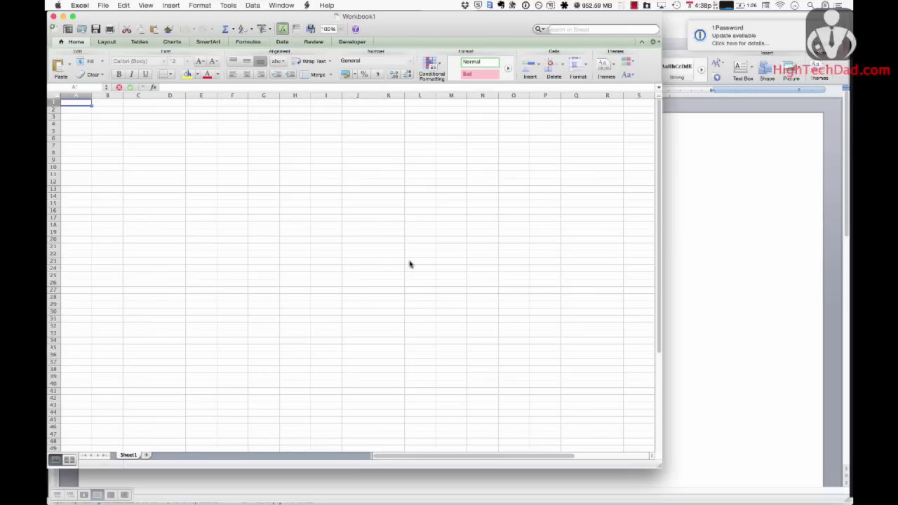
- Enter test text in Excel cell F9, then launch PowerPoint from the Dock
click(232, 162)
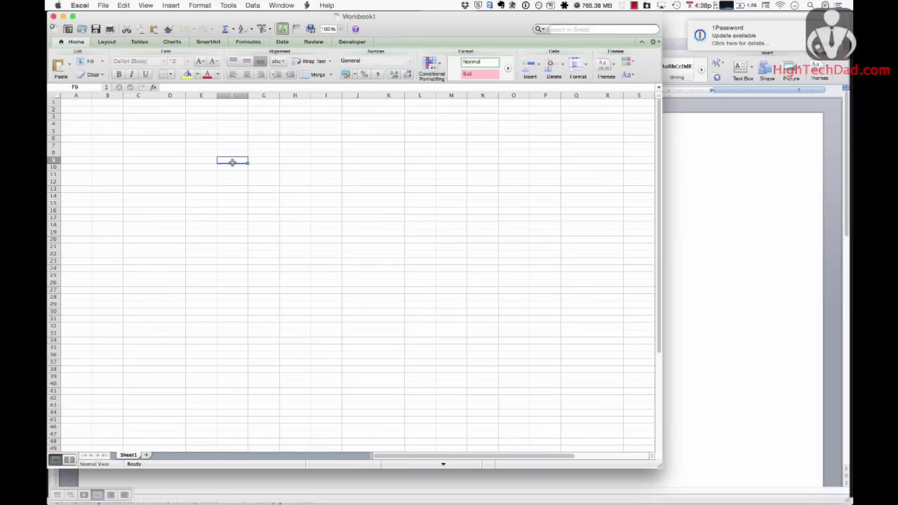
text(a;lkjsdf;lajsdfl;j)
key(Return)
mouse_move(46, 336)
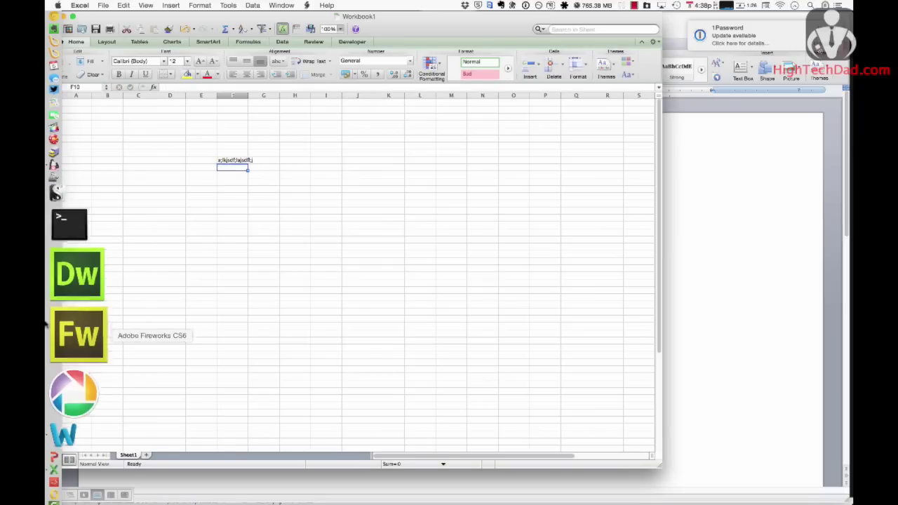
click(45, 362)
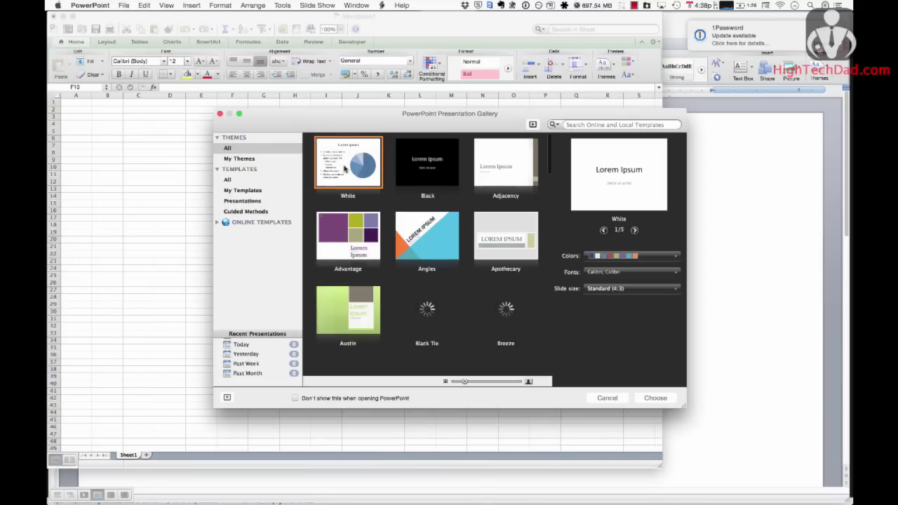
- Start a White-theme presentation and type 'HighTechDad.com' as the first slide's title
click(648, 400)
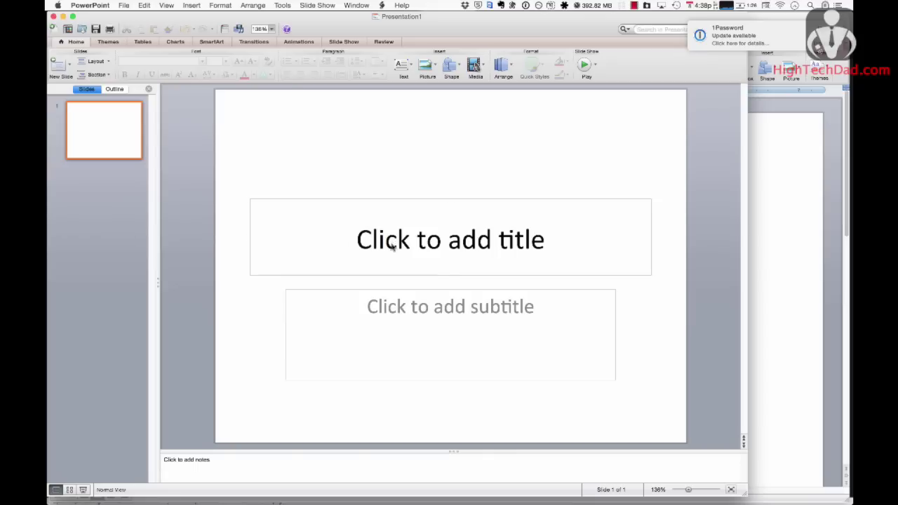
click(392, 242)
text(High)
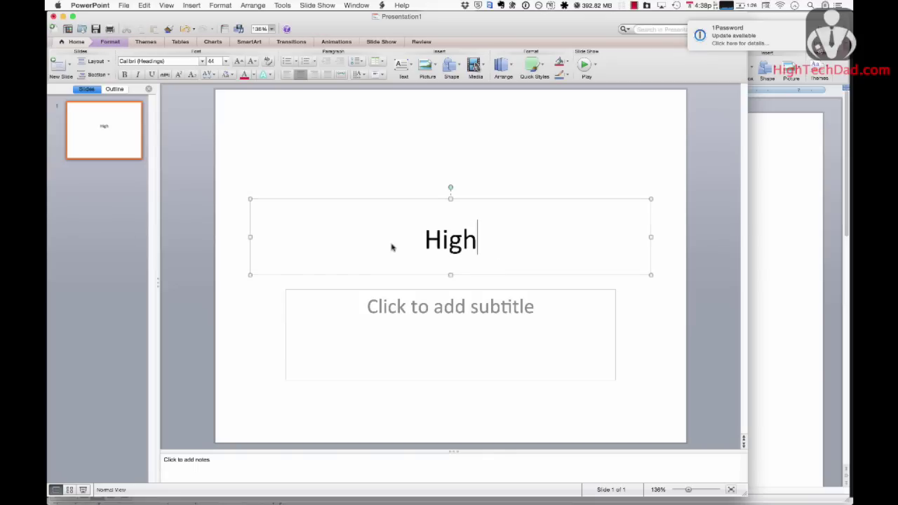
text(TechDad.com)
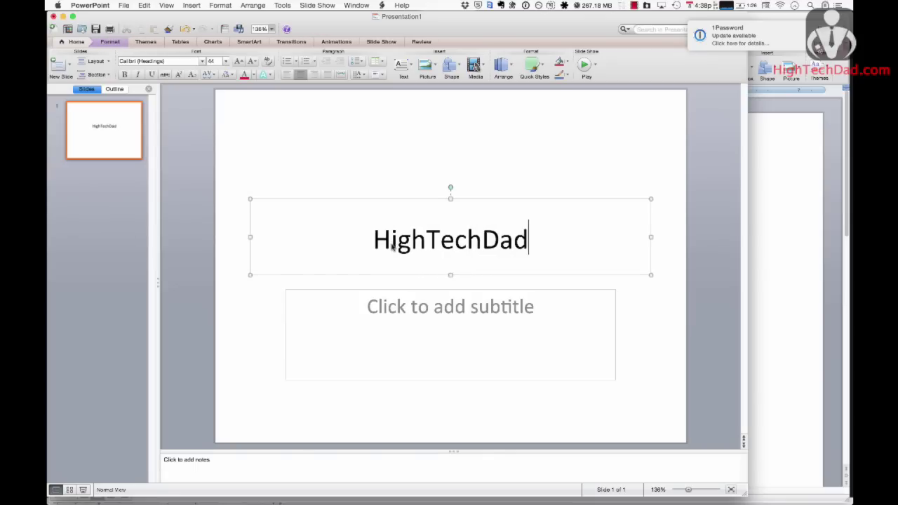
click(521, 151)
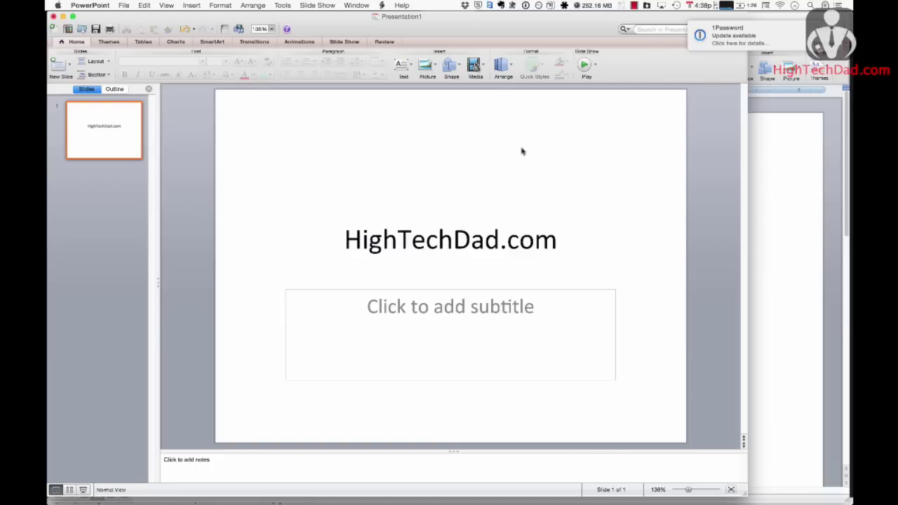
key(super+Tab)
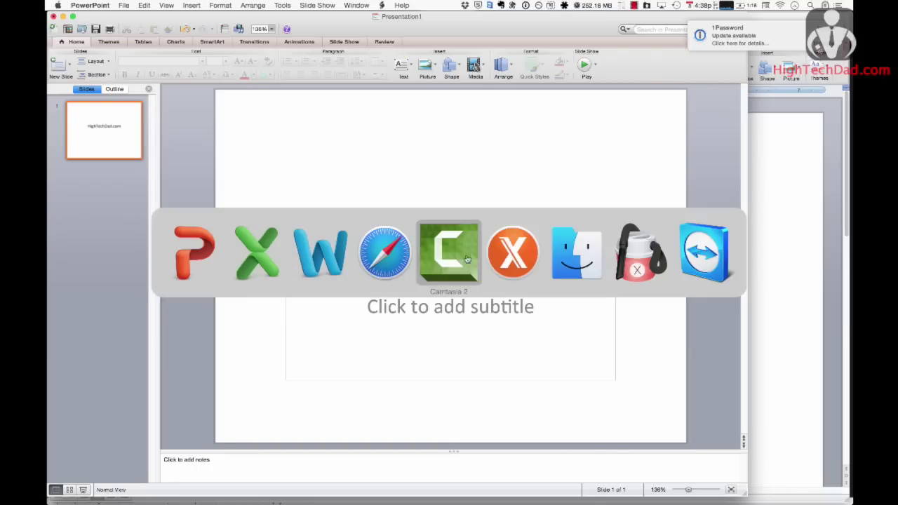
- Browse Yosemite Cache Cleaner's Optimize, Cache Cleaning and Maintenance pages, then switch back toward Safari
click(635, 254)
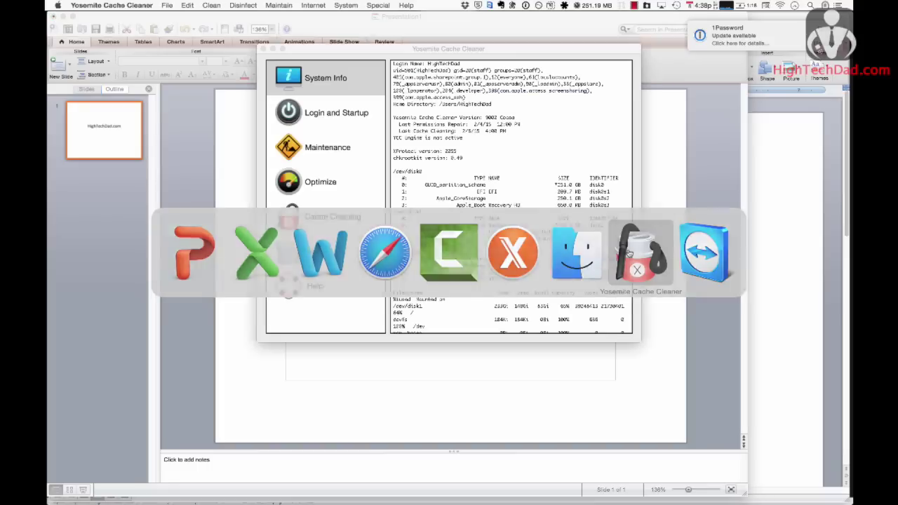
click(314, 184)
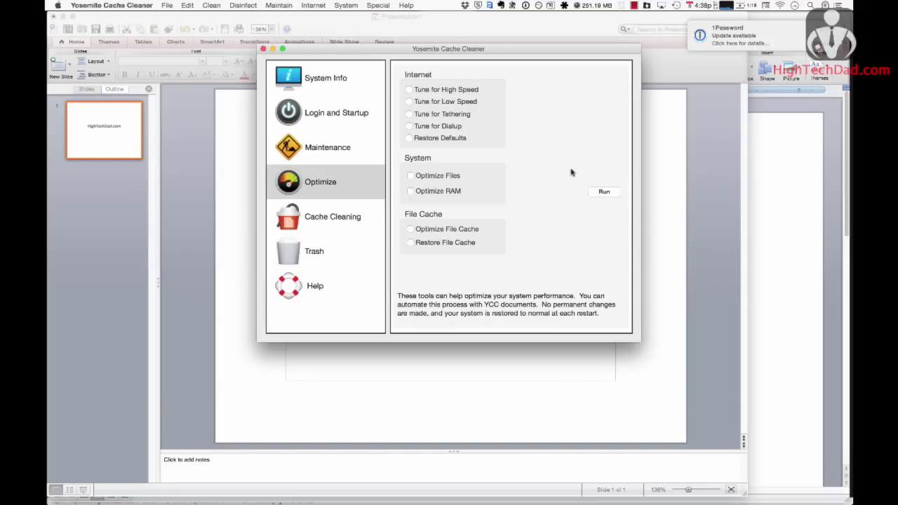
click(318, 219)
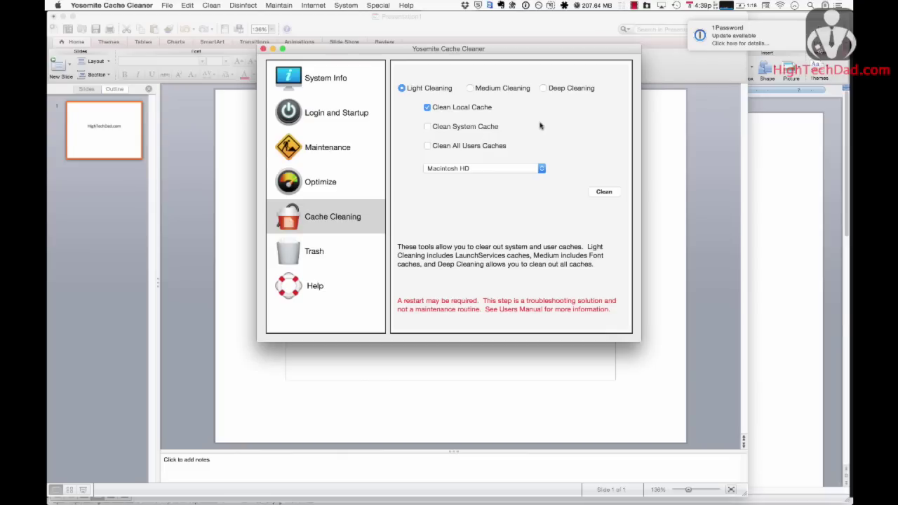
click(341, 148)
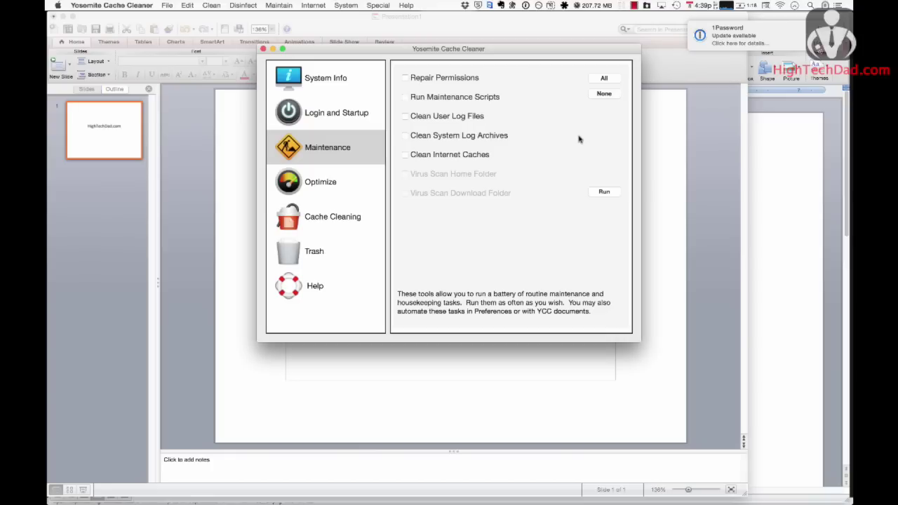
key(super+Tab)
key(super+Tab)
key(super+Tab)
key(super+Tab)
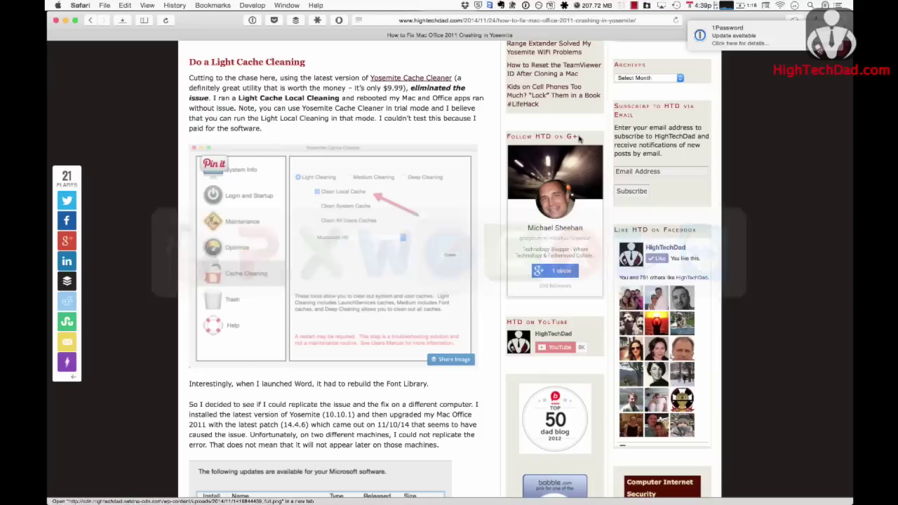
- Scroll down through the reader comments, then back up to the OnyX cache section
scroll(490, 114, down, 15)
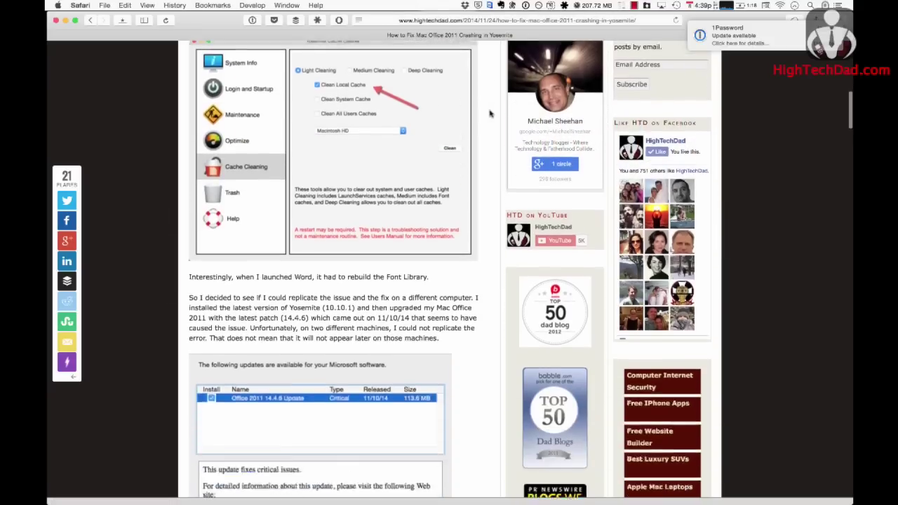
scroll(489, 114, down, 20)
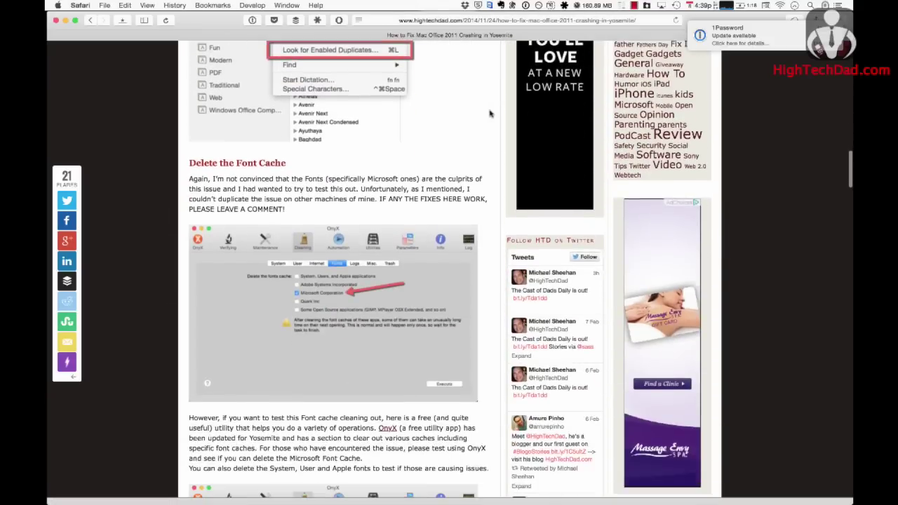
scroll(489, 114, down, 20)
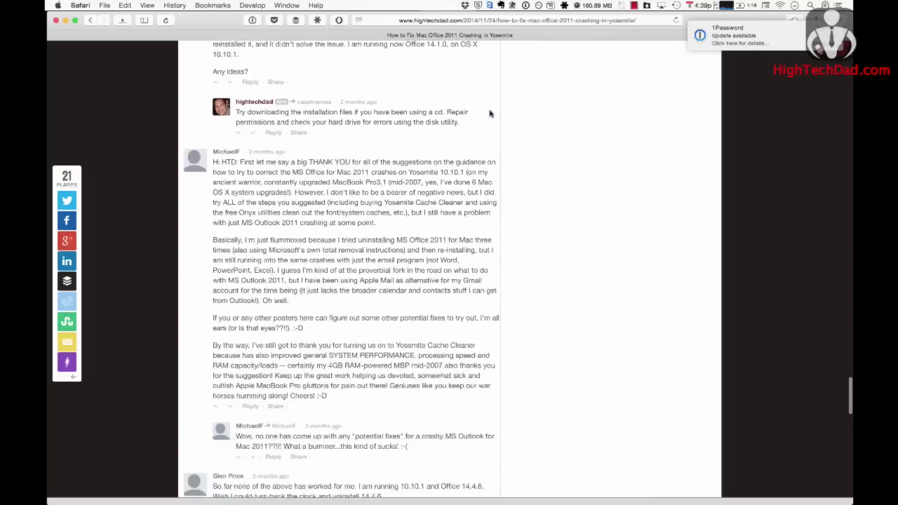
scroll(490, 113, down, 5)
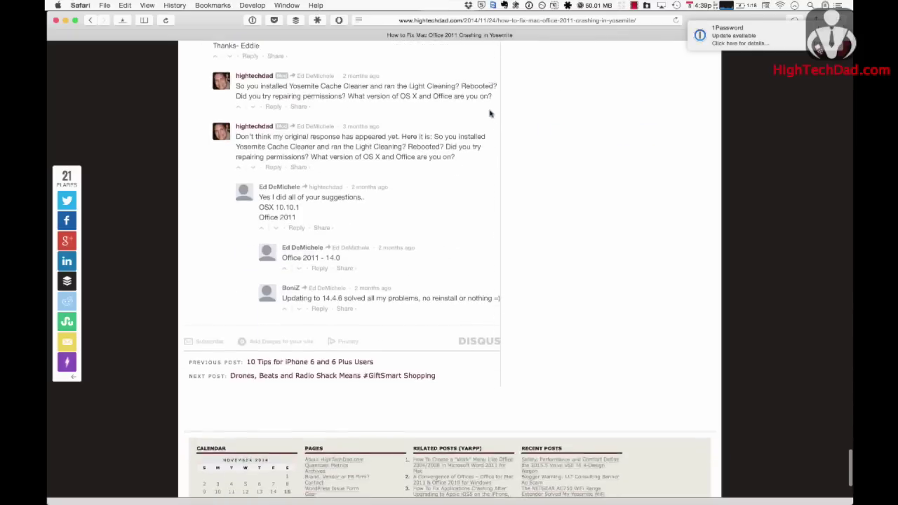
scroll(489, 114, up, 10)
scroll(490, 113, up, 15)
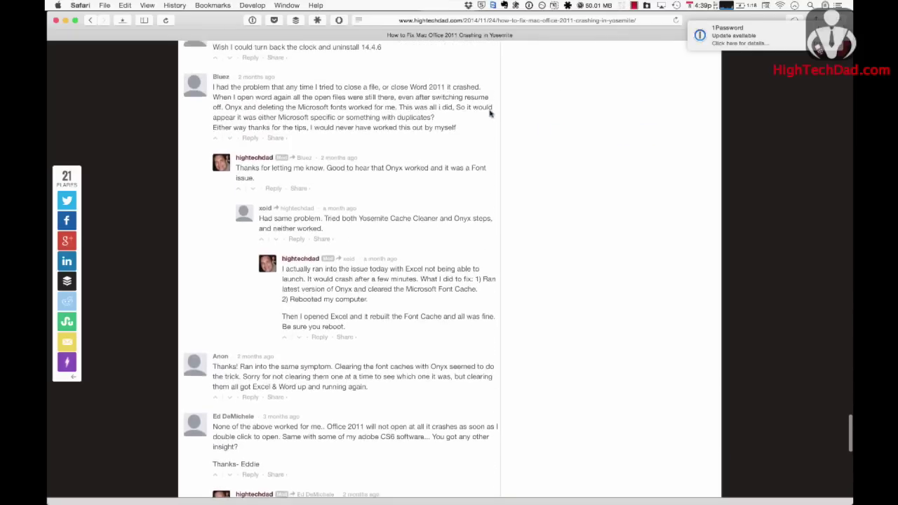
scroll(490, 113, up, 10)
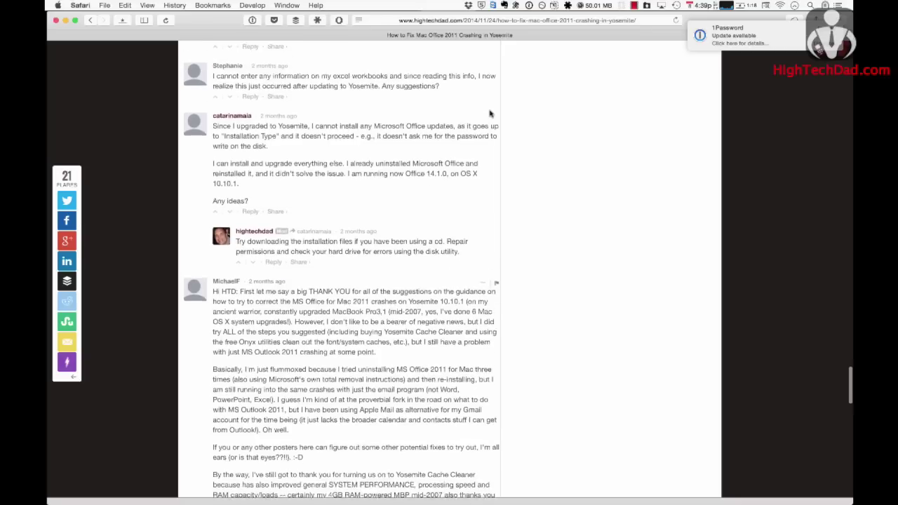
scroll(490, 113, up, 3)
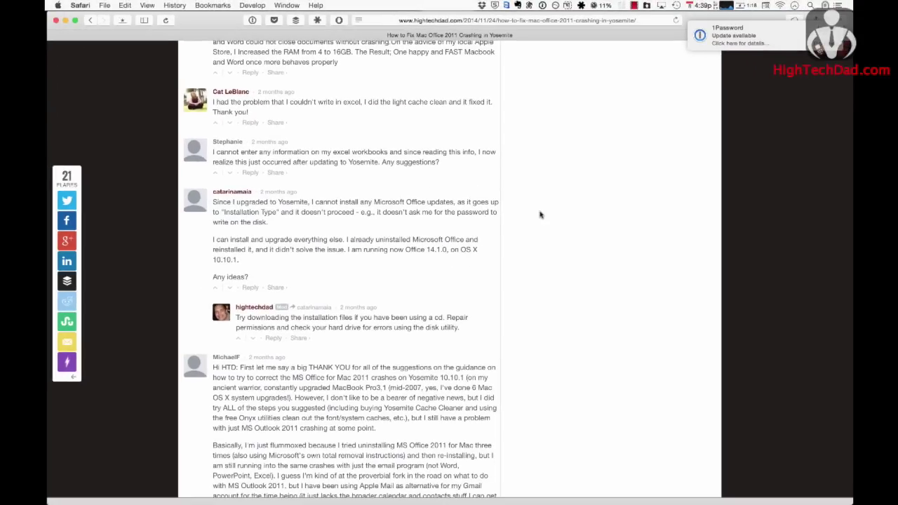
scroll(540, 215, up, 20)
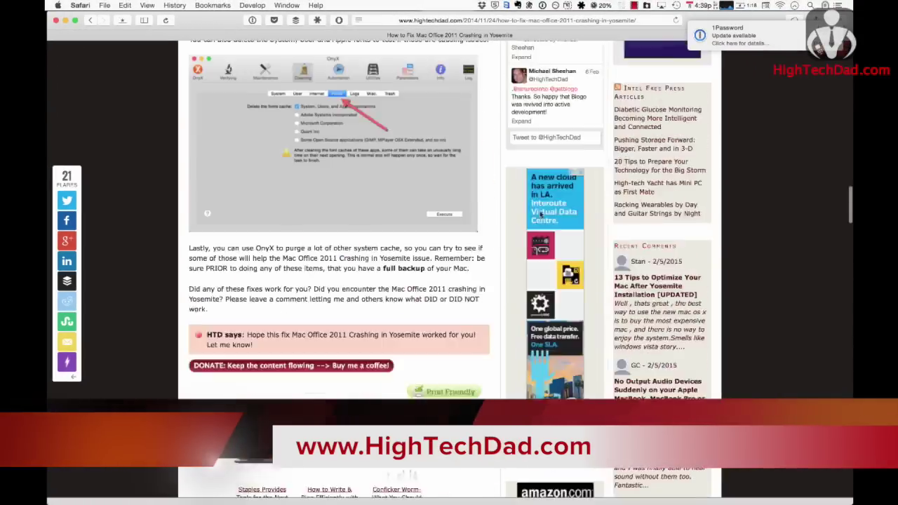
- Scroll the page to show the HighTechDad article's title and introduction
scroll(540, 215, down, 2)
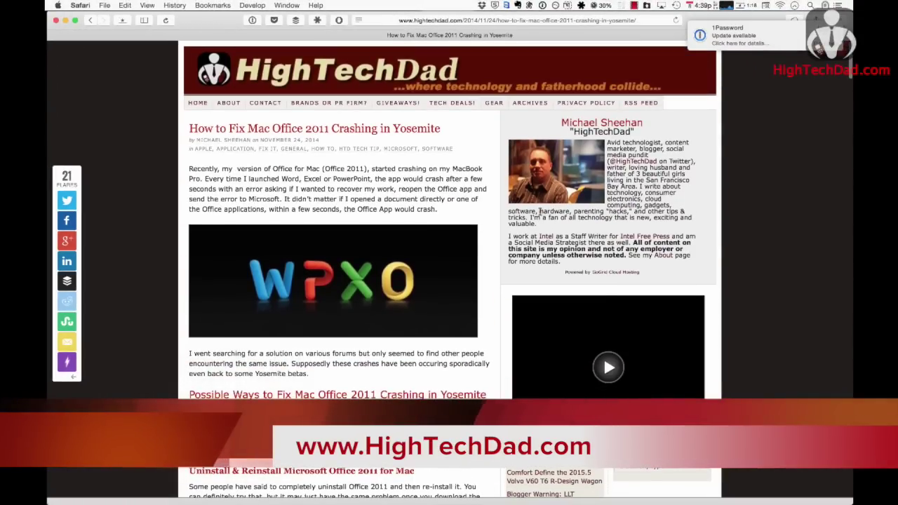